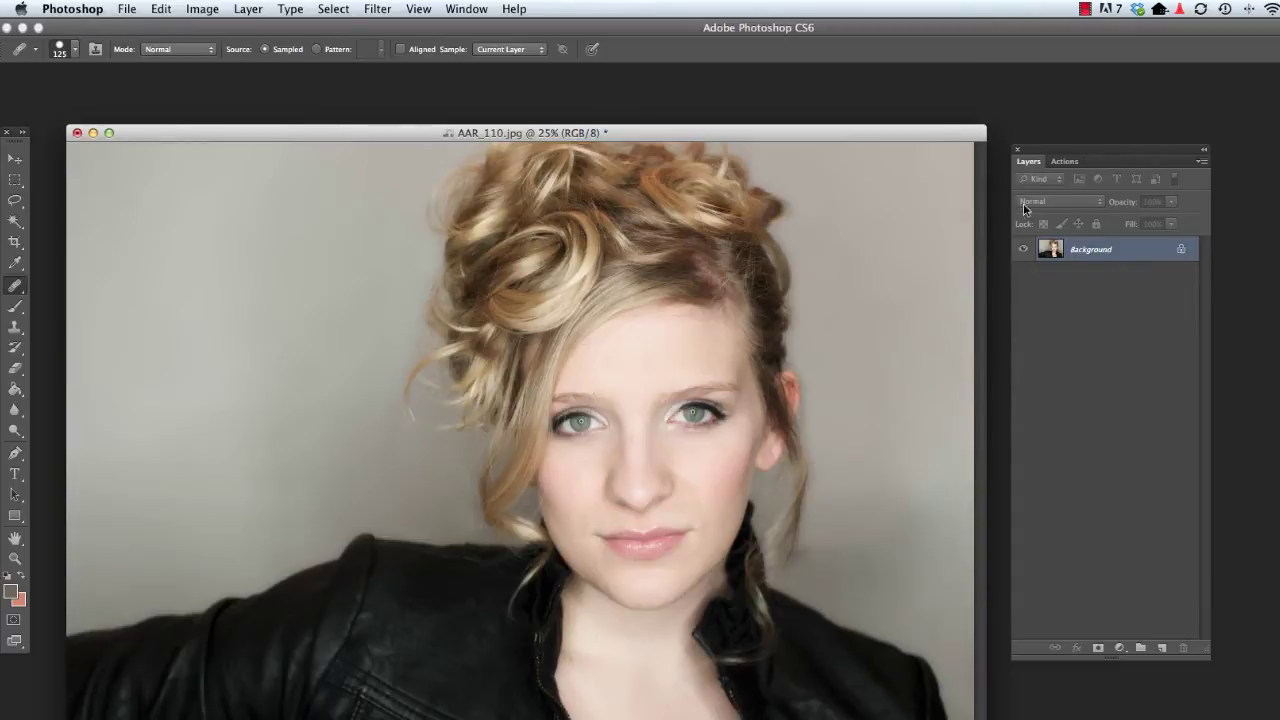
Step: Shift the portrait window left and move the Layers panel down-left beside it
left_click_drag(1078, 152, 1083, 146)
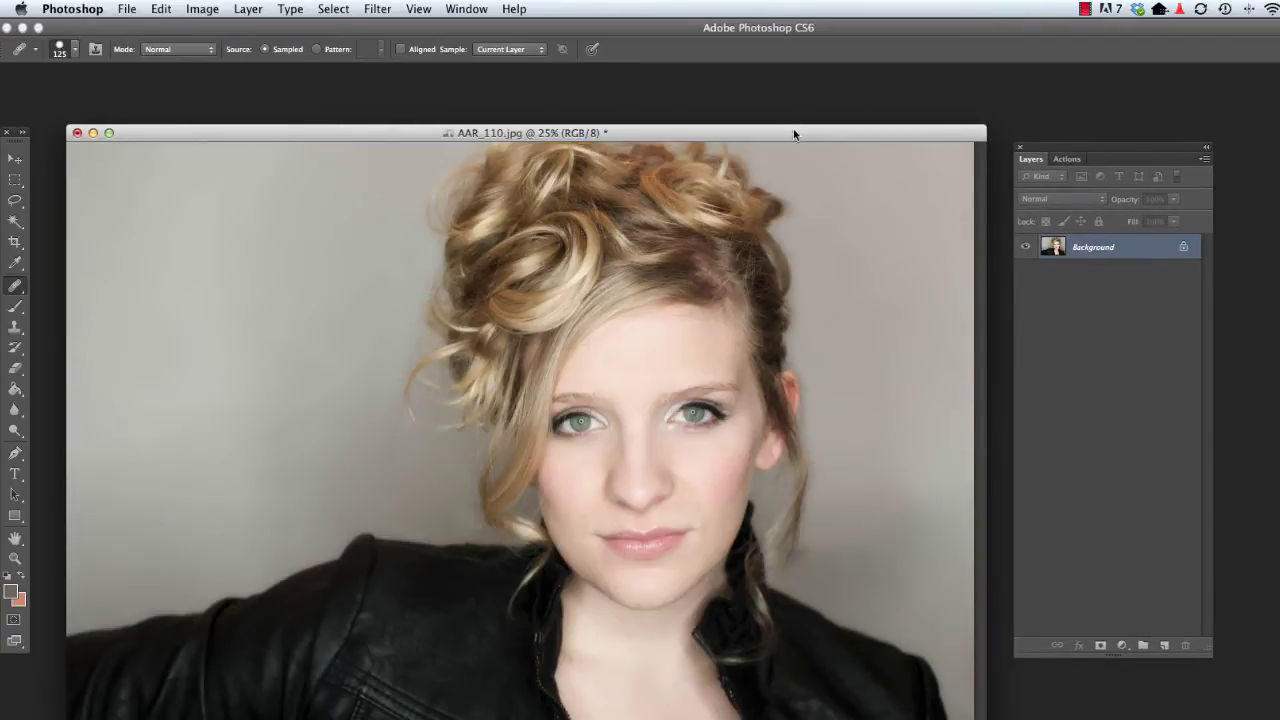
left_click_drag(793, 132, 785, 141)
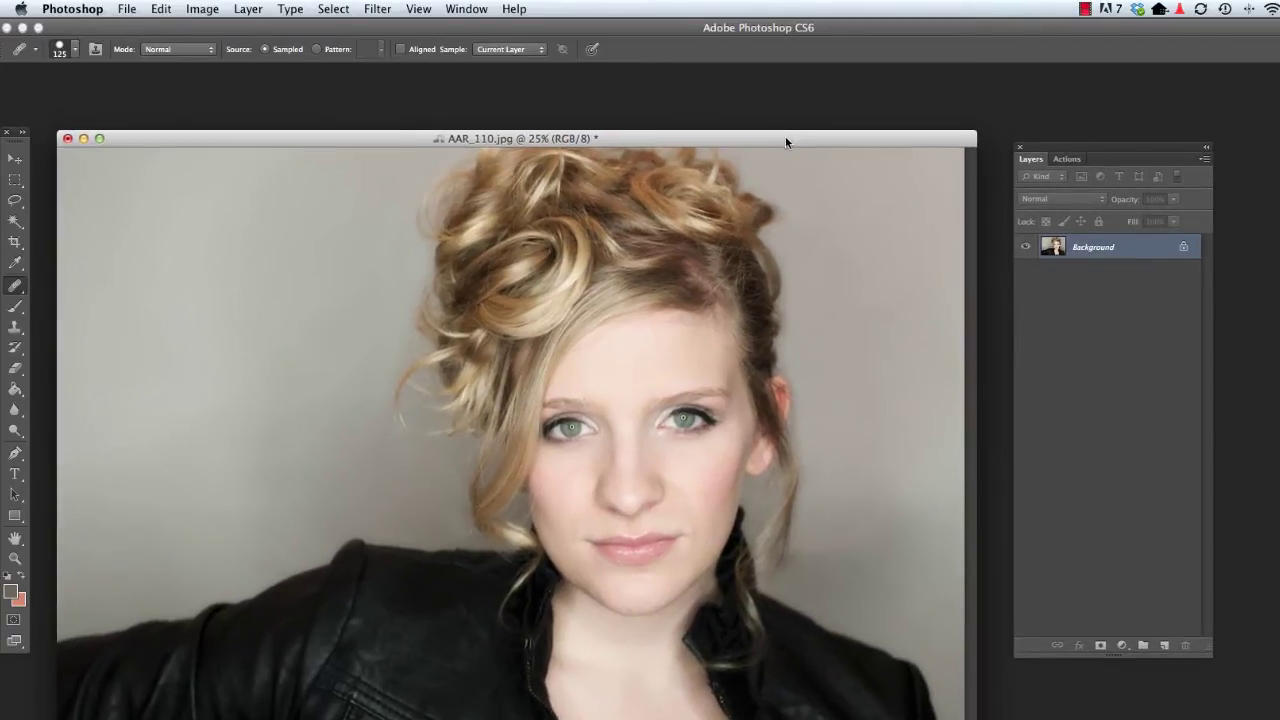
left_click_drag(1053, 148, 995, 213)
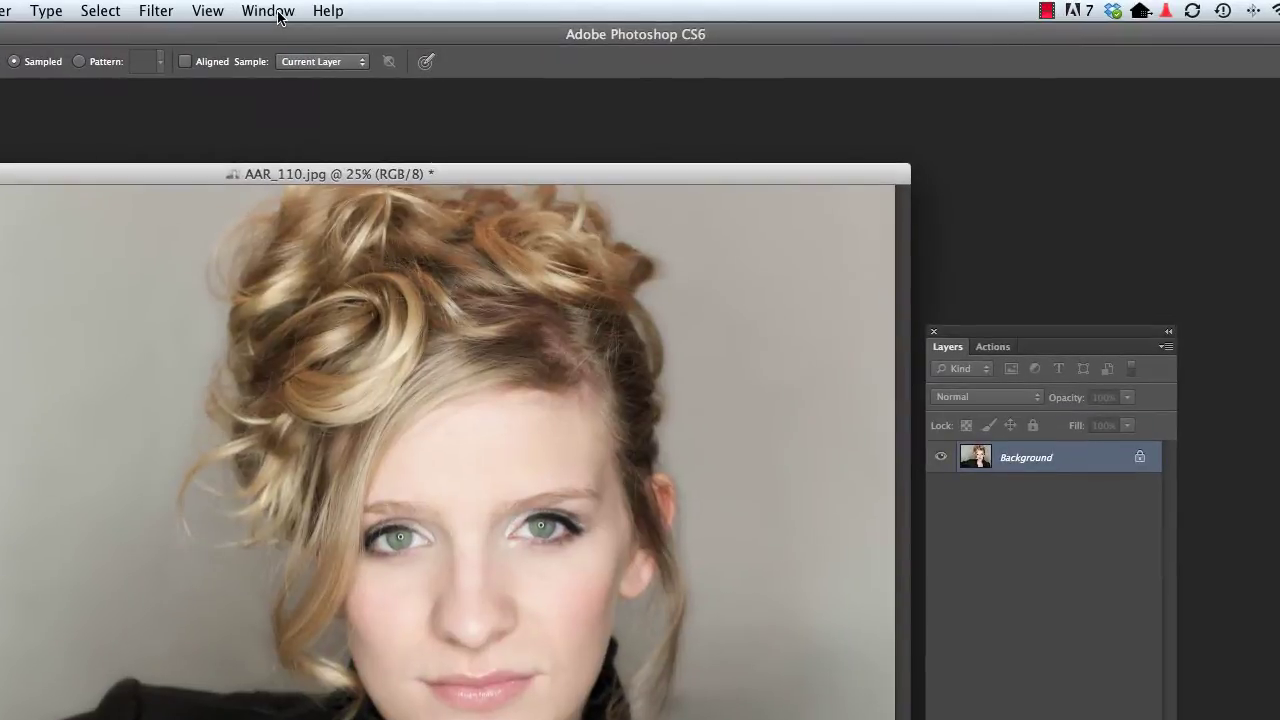
Step: Show the Adjustments panel from the Window menu and place it above the Layers panel
left_click(279, 14)
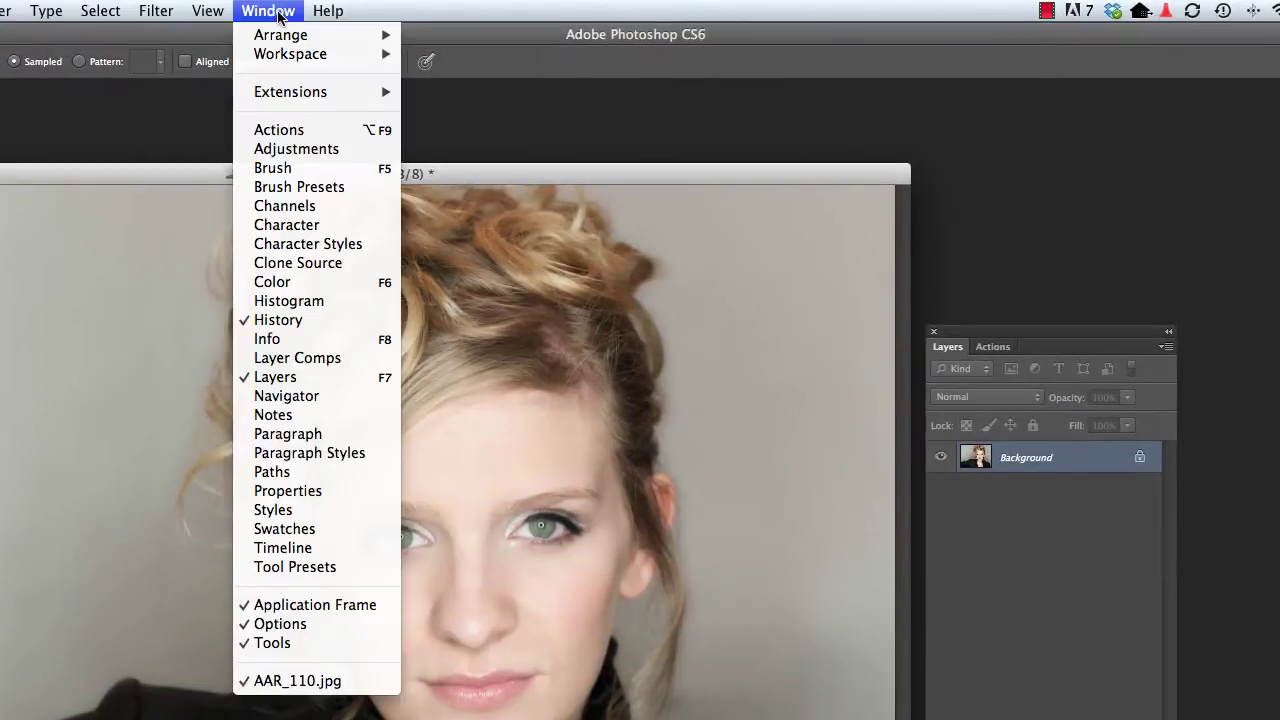
left_click(296, 148)
left_click_drag(1107, 112, 1047, 201)
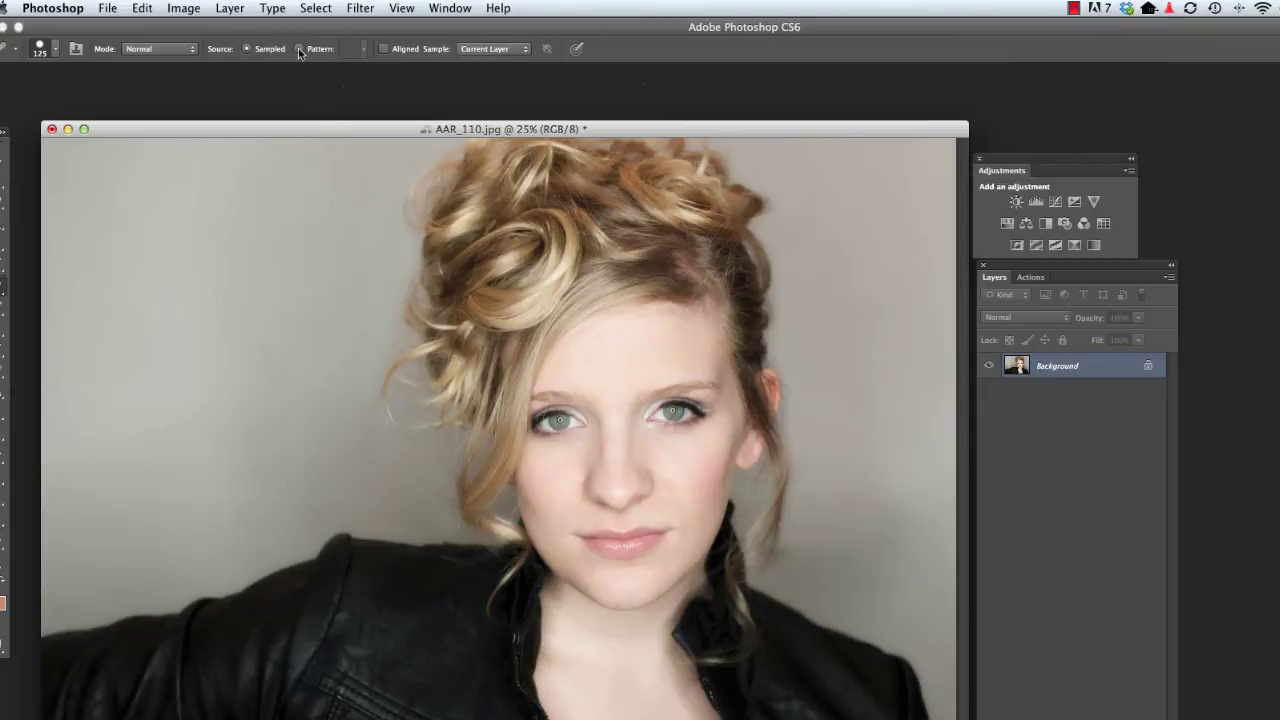
left_click(184, 8)
mouse_move(197, 60)
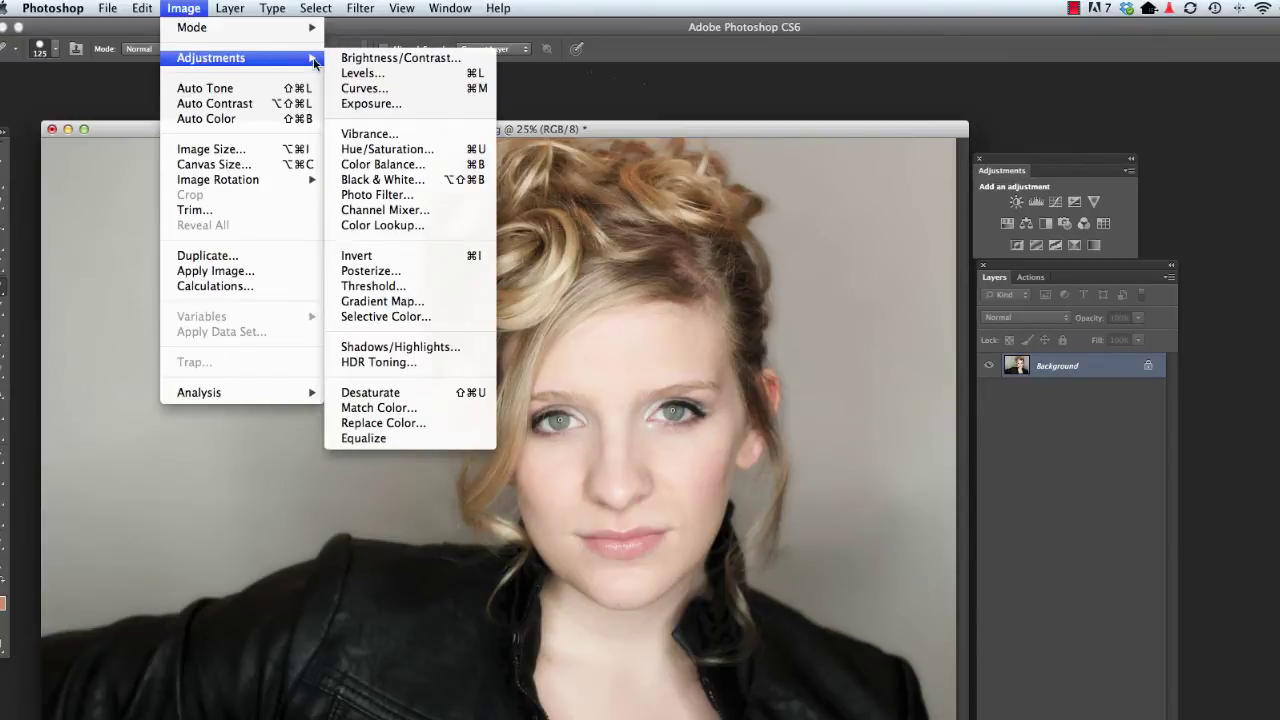
left_click(362, 73)
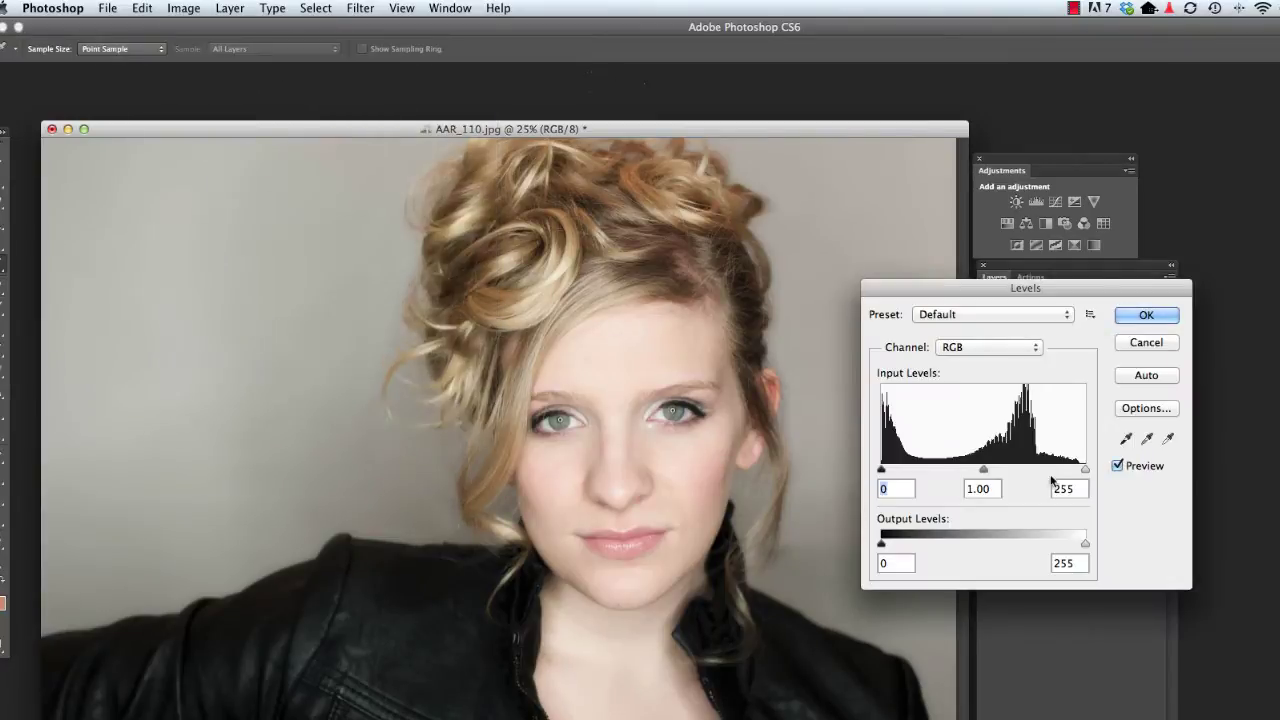
left_click_drag(983, 470, 996, 470)
left_click_drag(881, 470, 907, 470)
left_click_drag(1085, 470, 1060, 470)
left_click(1146, 315)
key("s")
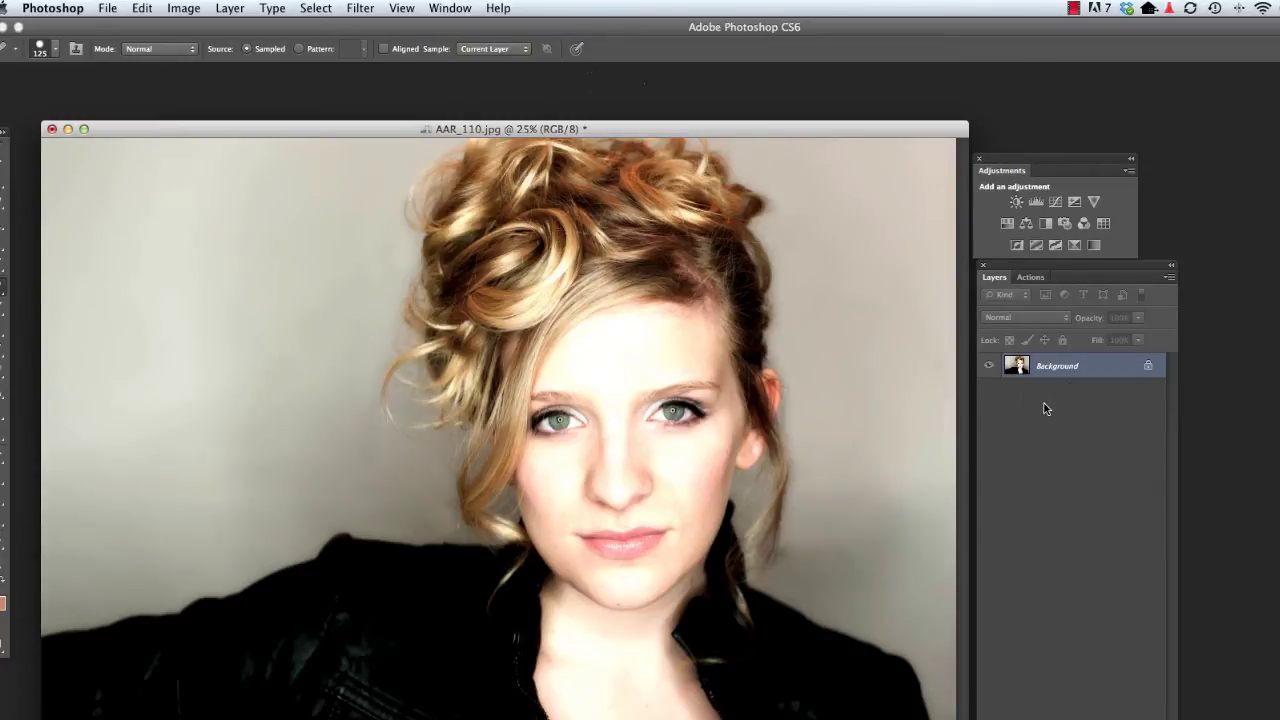
key("super+z")
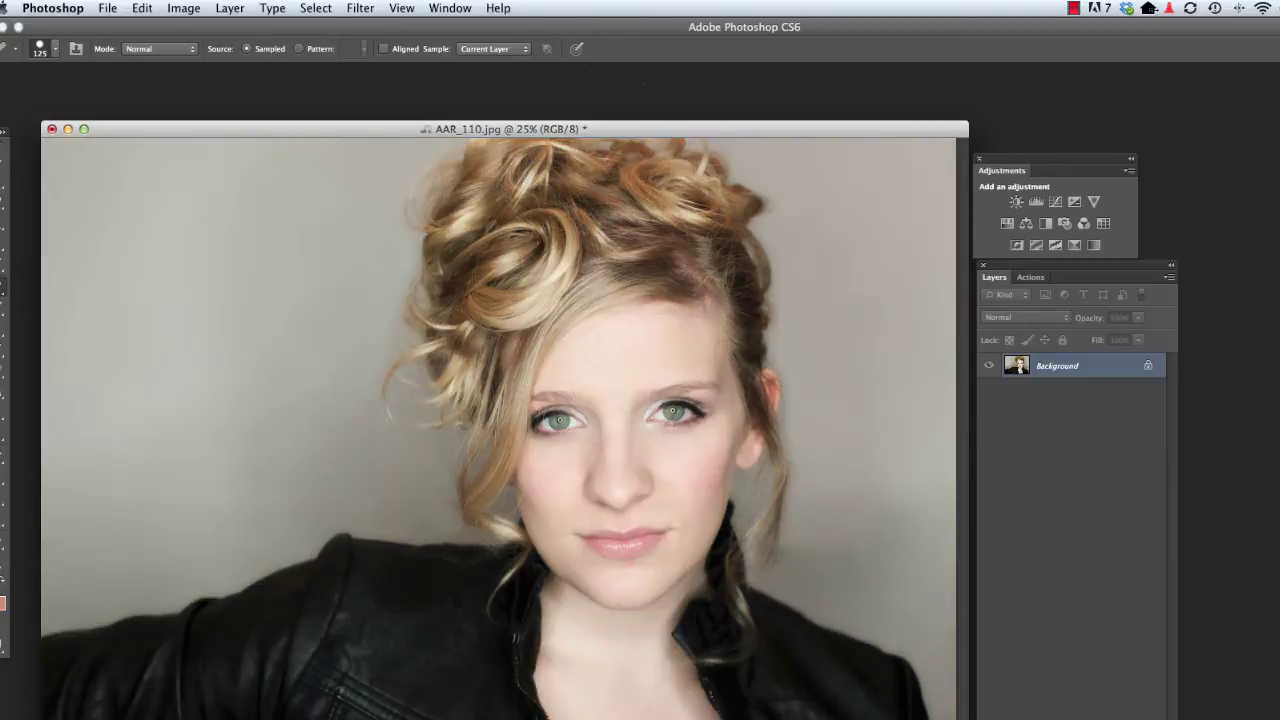
left_click_drag(1024, 270, 1035, 286)
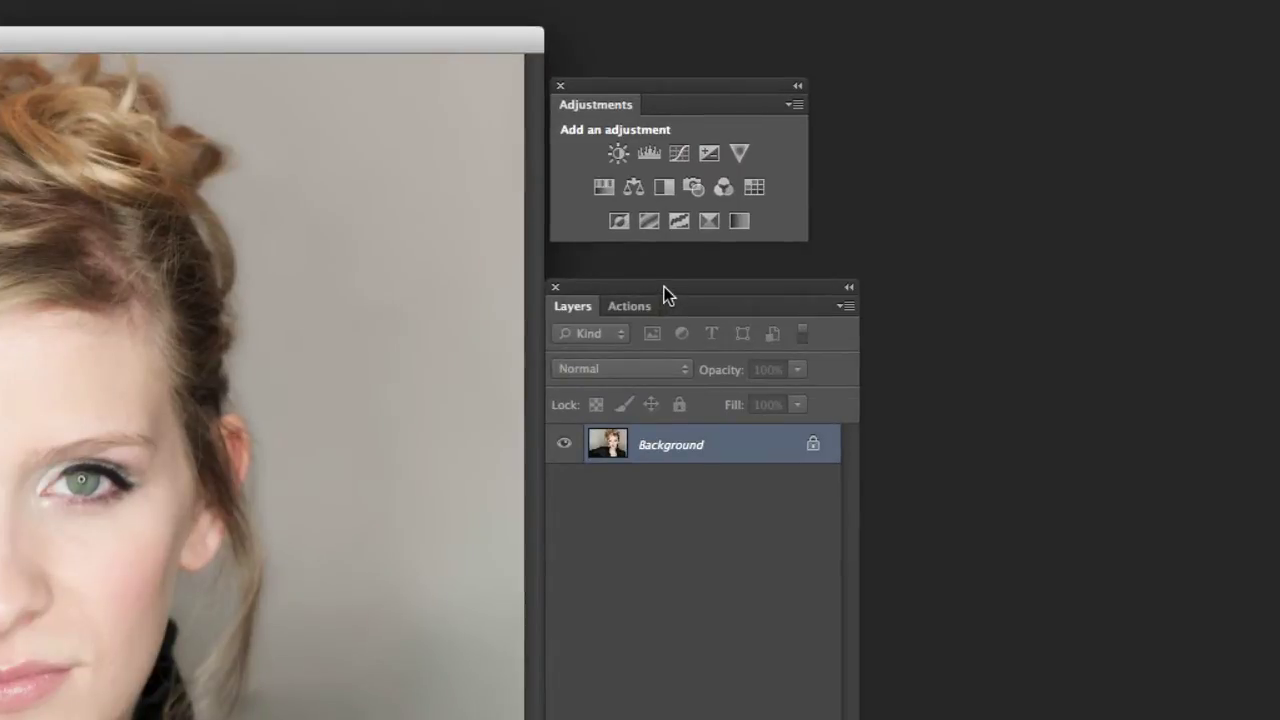
Step: Add a Levels layer, moving the black point right and the white point slightly left
left_click(648, 153)
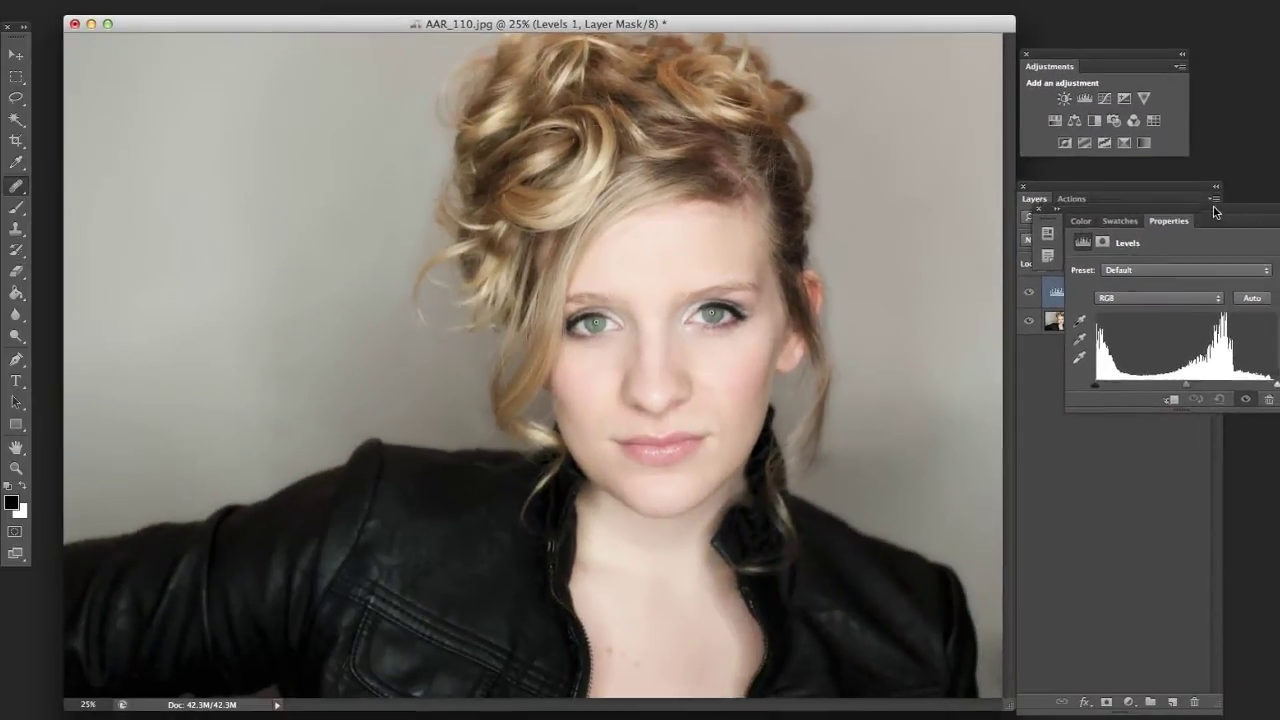
left_click_drag(1190, 220, 857, 438)
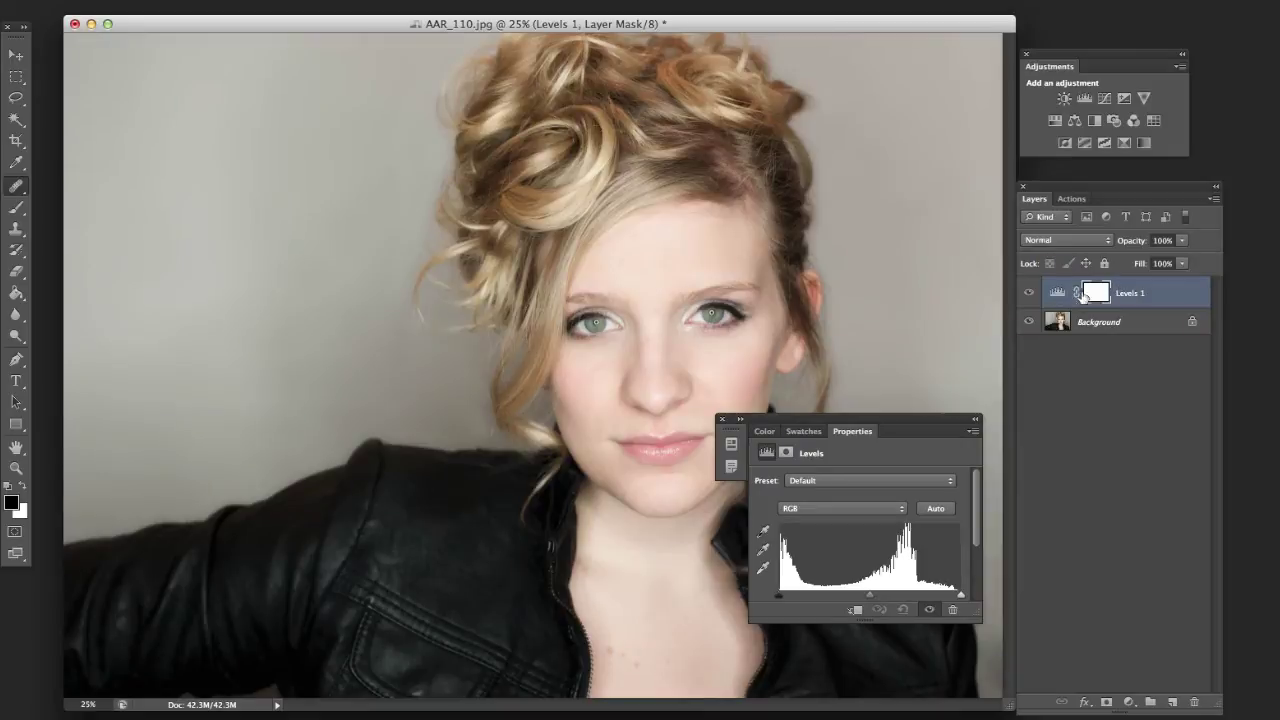
left_click_drag(933, 419, 1080, 281)
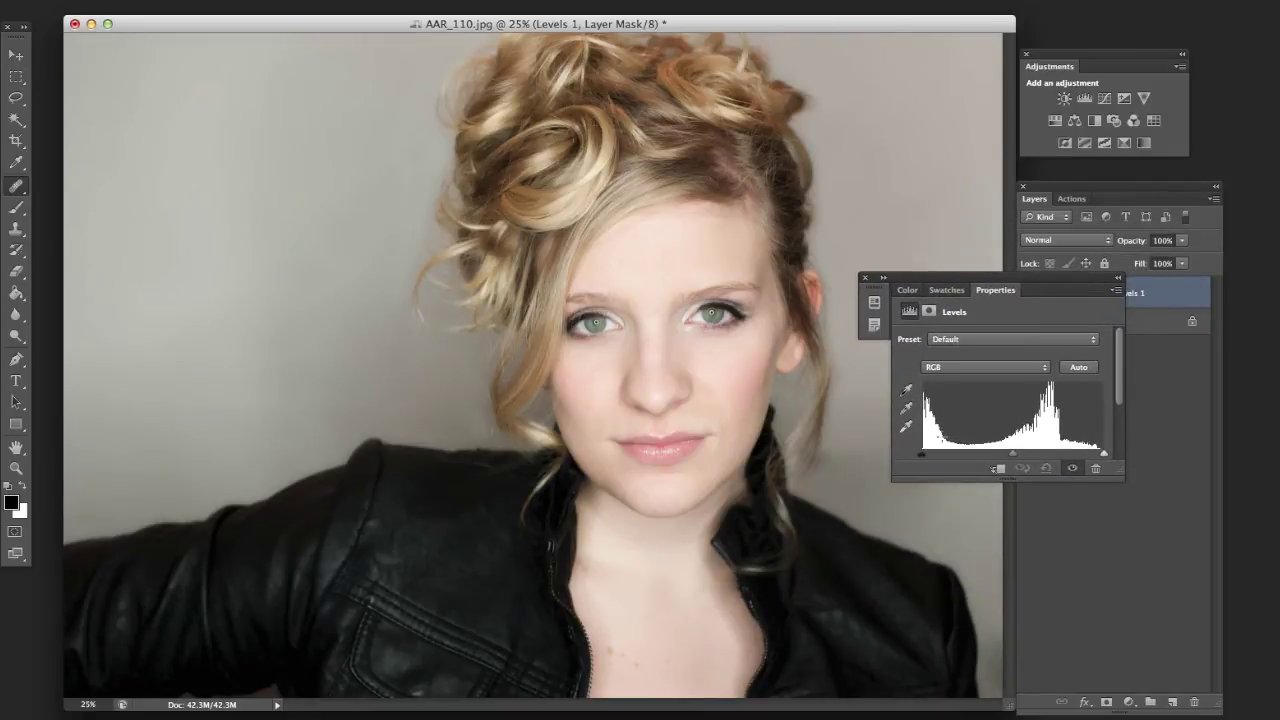
left_click_drag(923, 455, 928, 456)
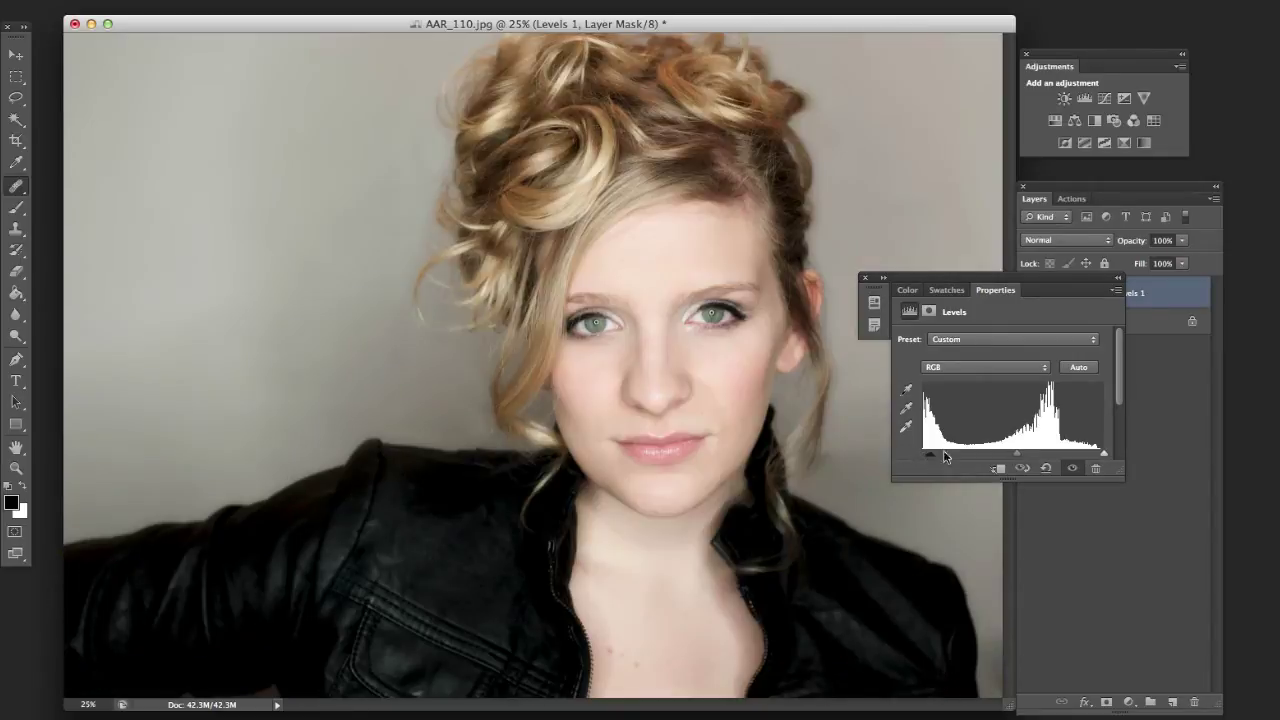
left_click_drag(1104, 455, 1091, 451)
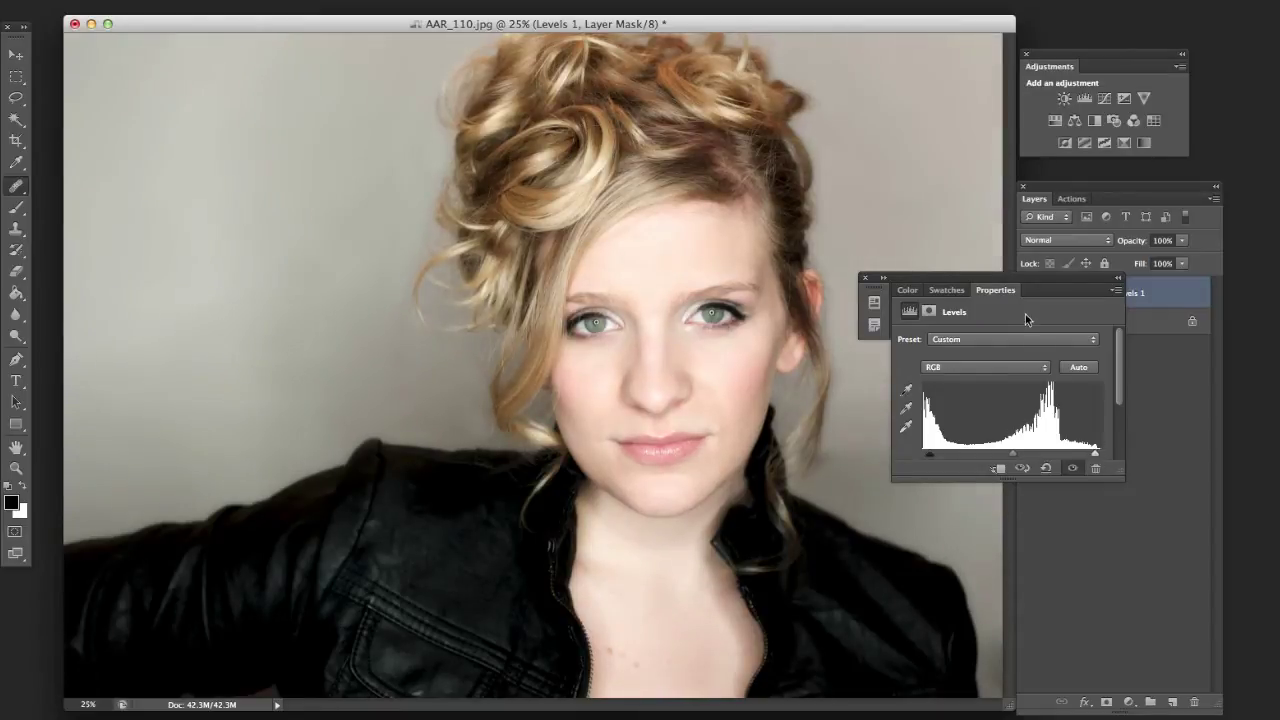
Step: Shrink the Layers panel and reposition the Levels properties over the photo
left_click_drag(1012, 283, 1279, 48)
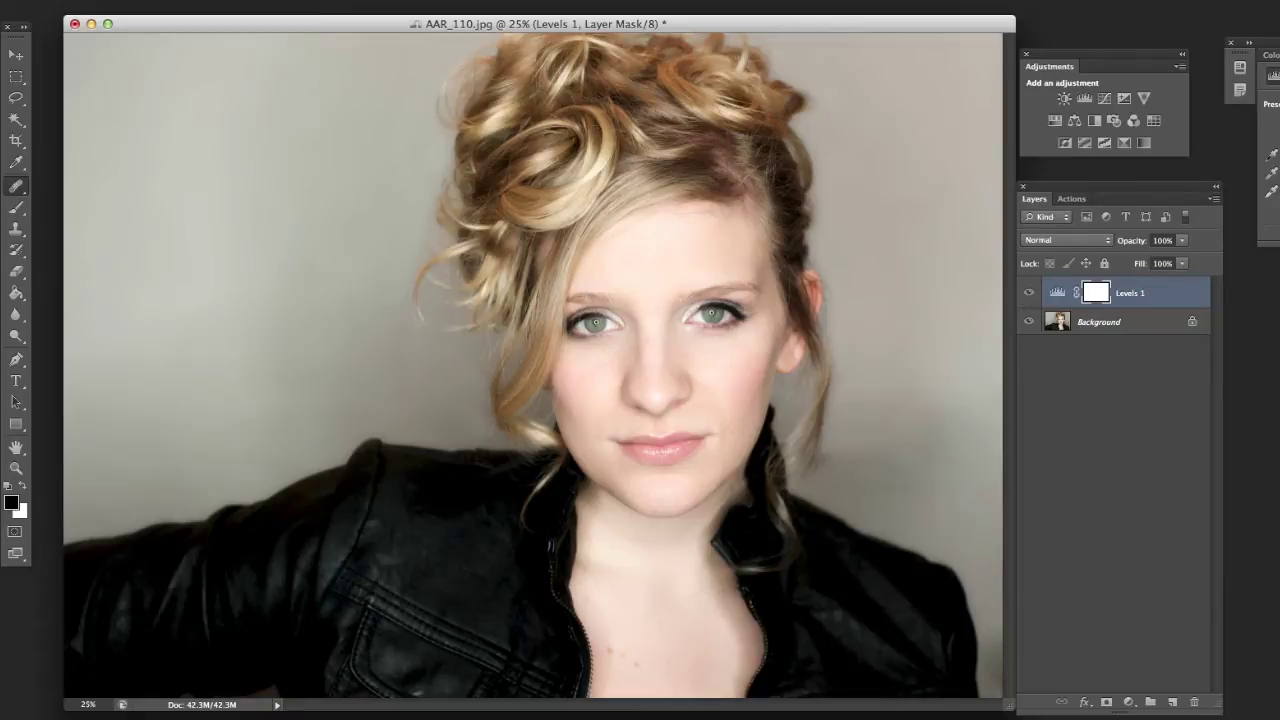
left_click_drag(1220, 708, 1194, 368)
left_click_drag(1268, 48, 1020, 446)
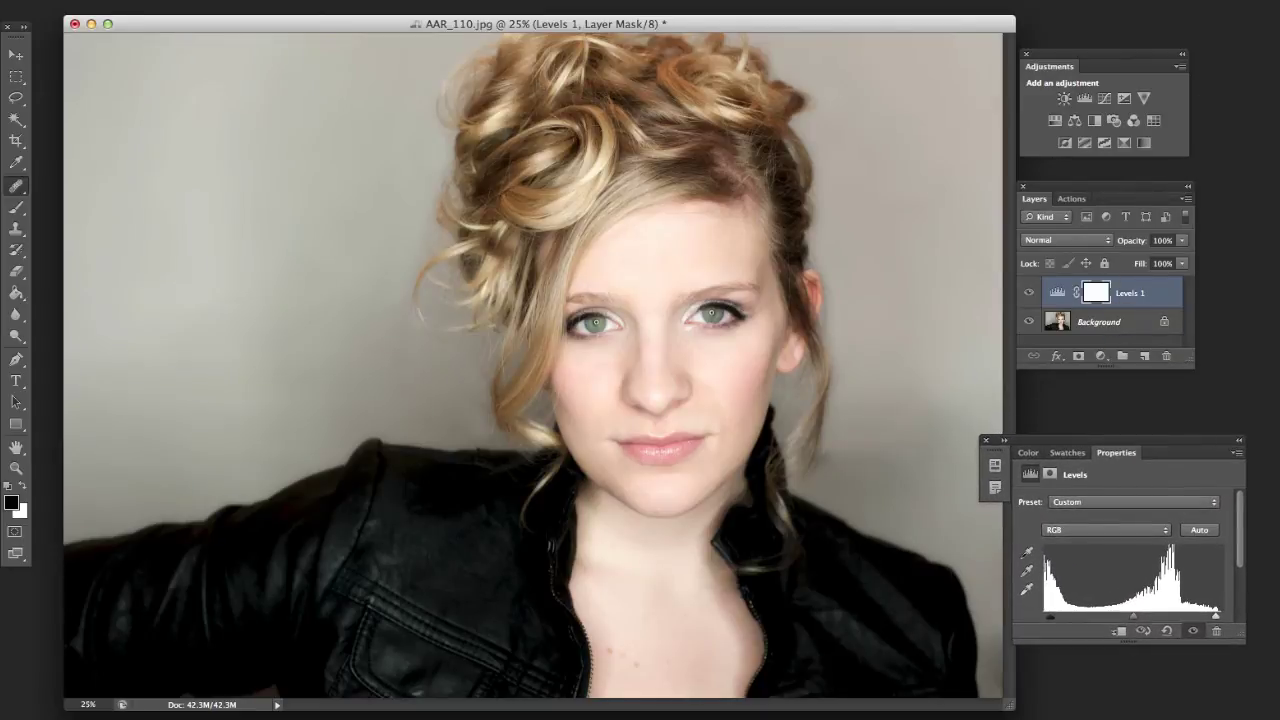
Step: Paint black over the dark jacket on the Levels 1 mask with an enlarged brush
left_click(1097, 296)
left_click(16, 208)
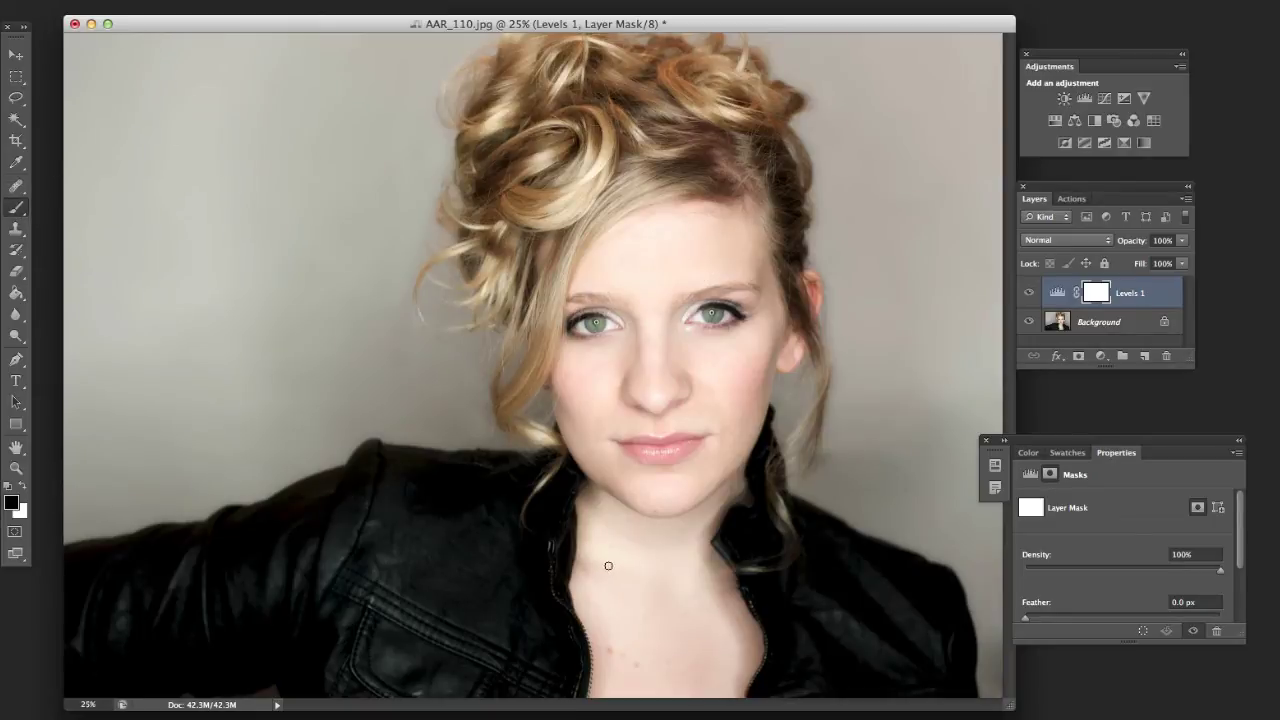
key("bracketright")
key("bracketright")
key("bracketright")
key("bracketright")
key("bracketright")
key("bracketright")
key("bracketright")
key("bracketright")
key("bracketright")
key("bracketright")
mouse_move(437, 540)
left_mouse_down()
mouse_move(355, 555)
mouse_move(220, 595)
mouse_move(451, 594)
mouse_move(526, 638)
mouse_move(543, 605)
mouse_move(750, 616)
mouse_move(826, 602)
mouse_move(864, 624)
mouse_move(808, 573)
mouse_move(852, 592)
mouse_move(795, 594)
mouse_move(804, 606)
mouse_move(553, 526)
mouse_move(412, 534)
mouse_move(172, 612)
mouse_move(392, 607)
mouse_move(460, 591)
mouse_move(367, 557)
mouse_move(792, 613)
mouse_move(833, 664)
mouse_move(906, 619)
mouse_move(929, 571)
left_mouse_up()
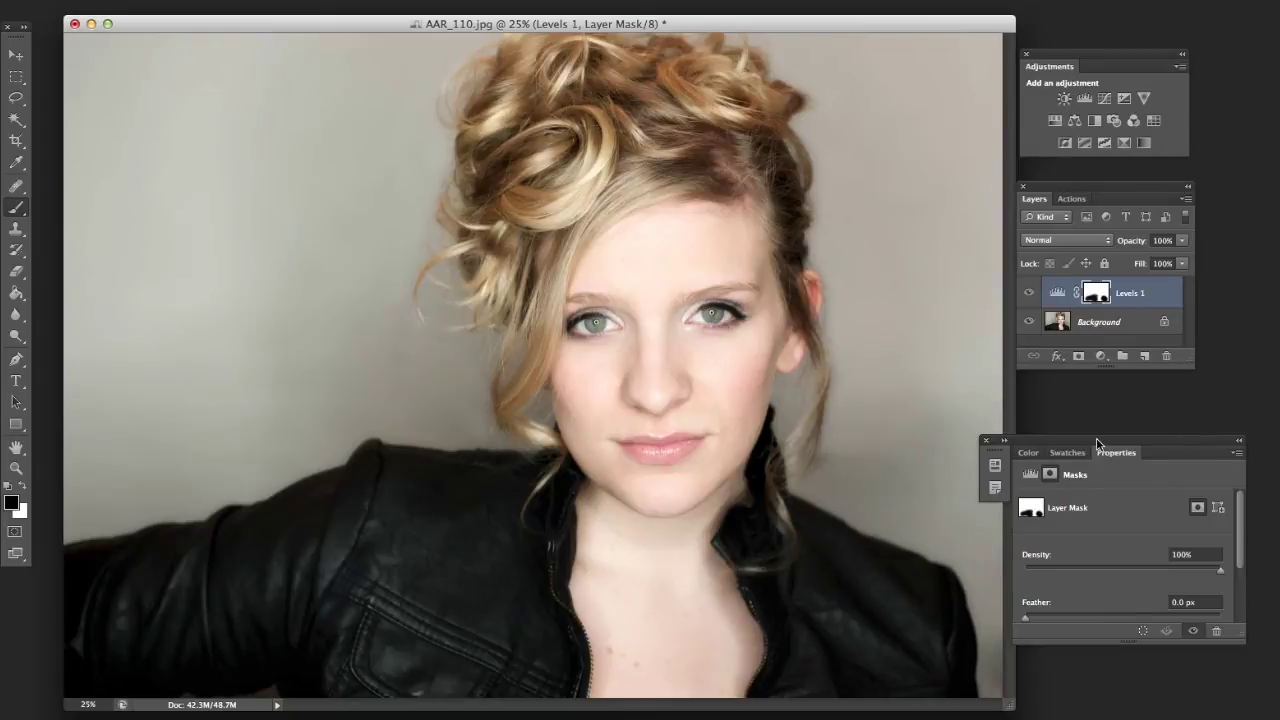
left_click_drag(1097, 443, 1091, 467)
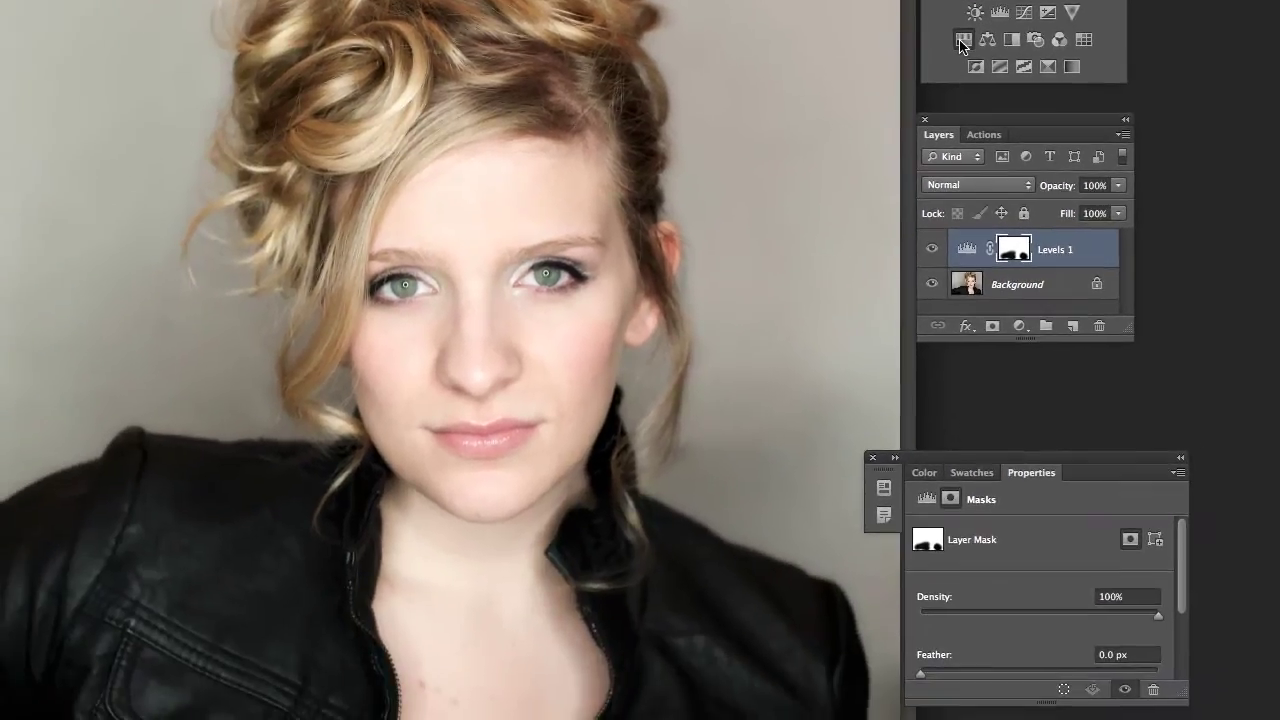
Step: Add a Hue/Saturation layer with Saturation at -30, then tidy the panel layout
left_click(784, 134)
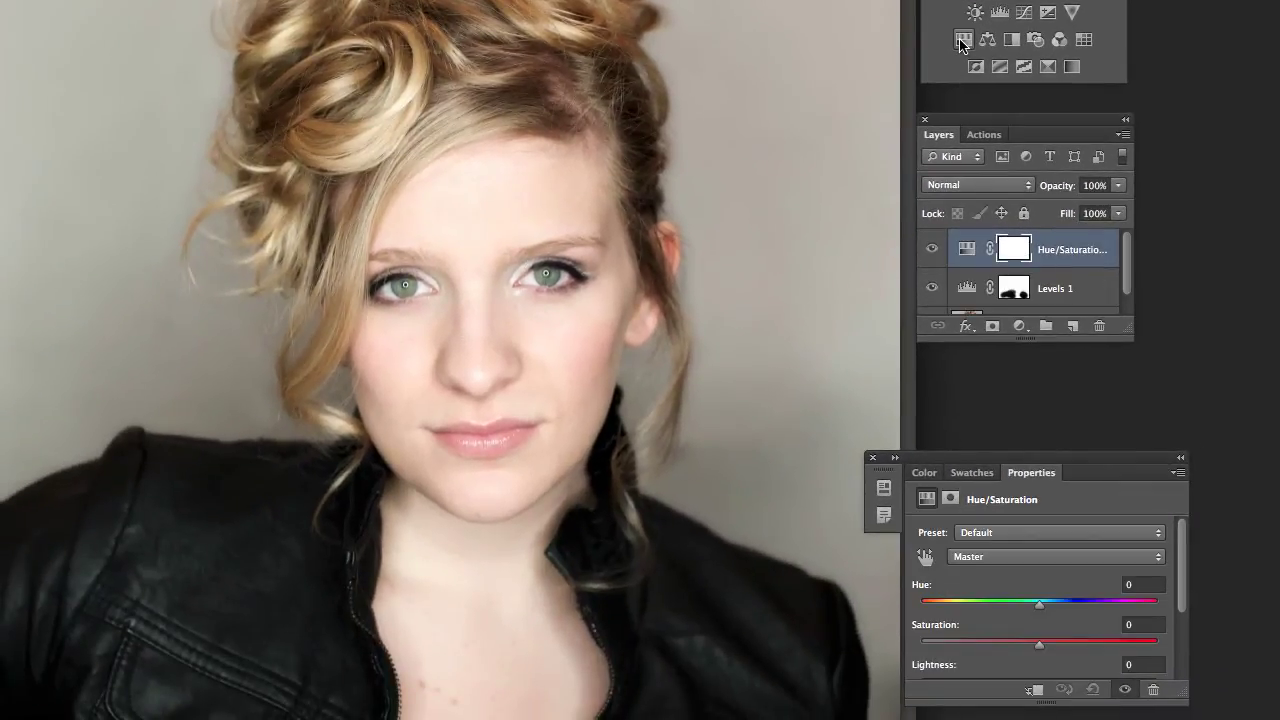
left_click_drag(1129, 338, 1145, 424)
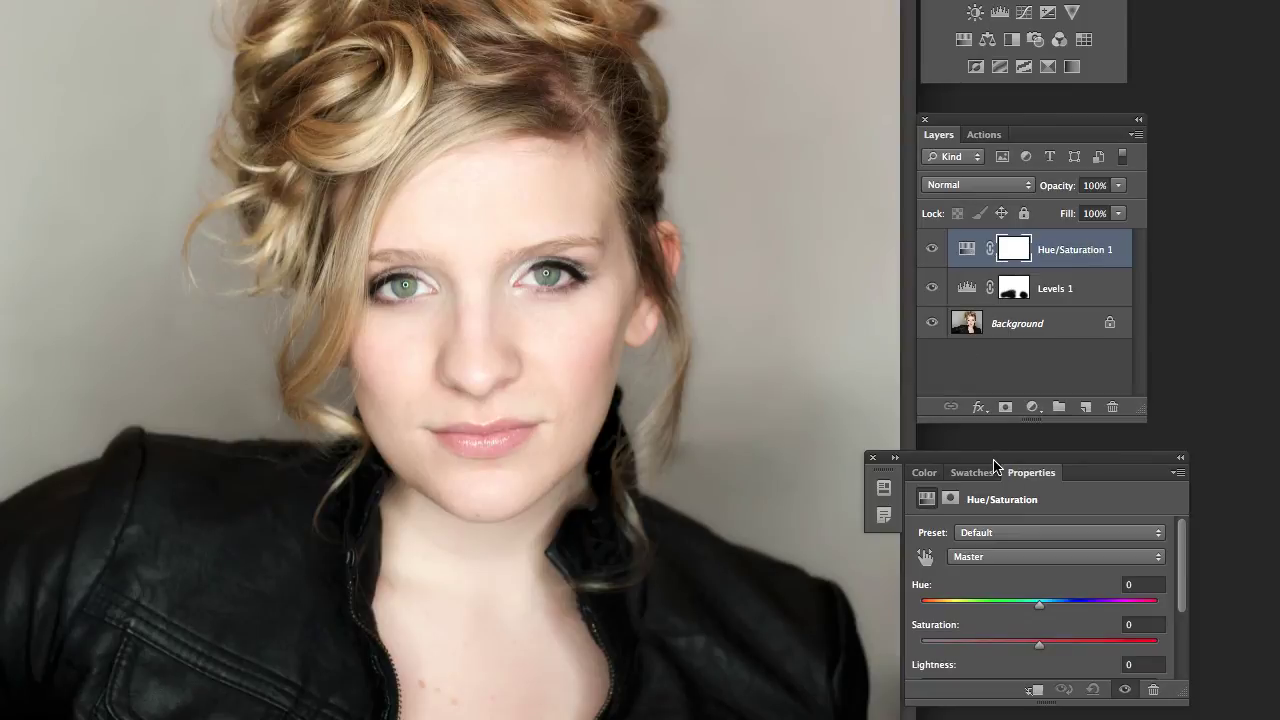
left_click_drag(995, 460, 996, 450)
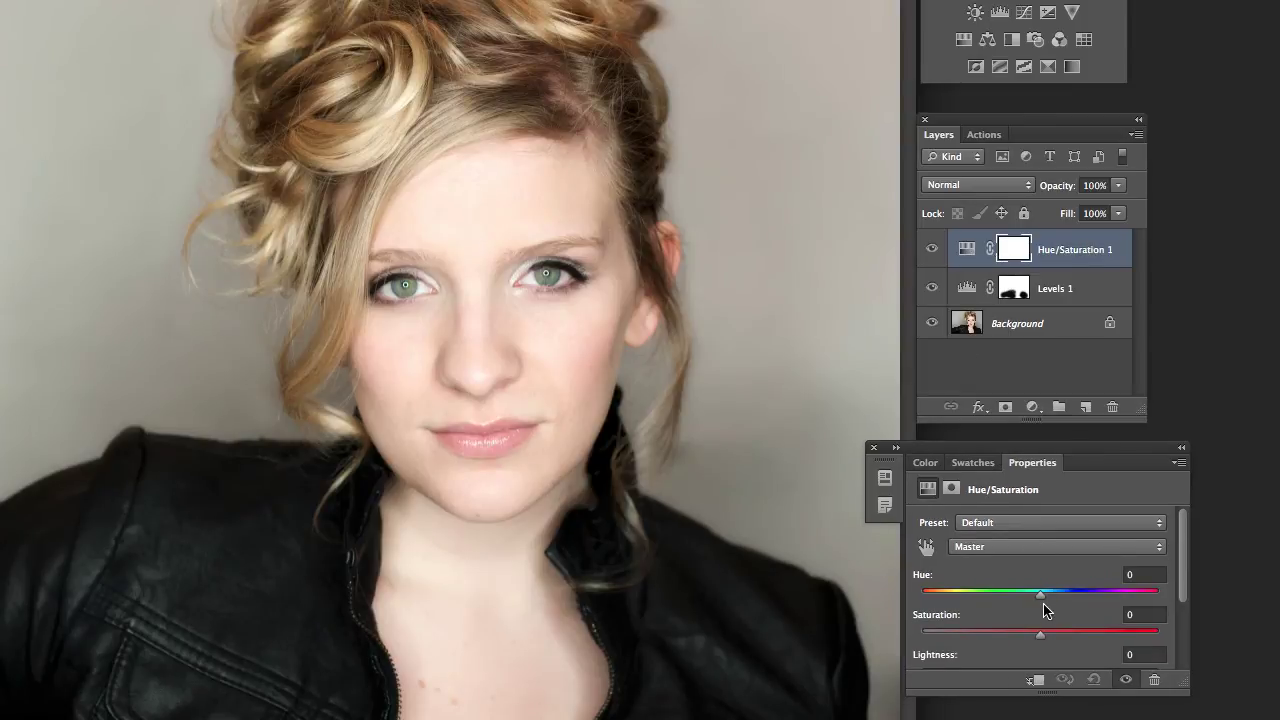
left_click_drag(1040, 640, 1003, 640)
left_click_drag(1013, 448, 1021, 472)
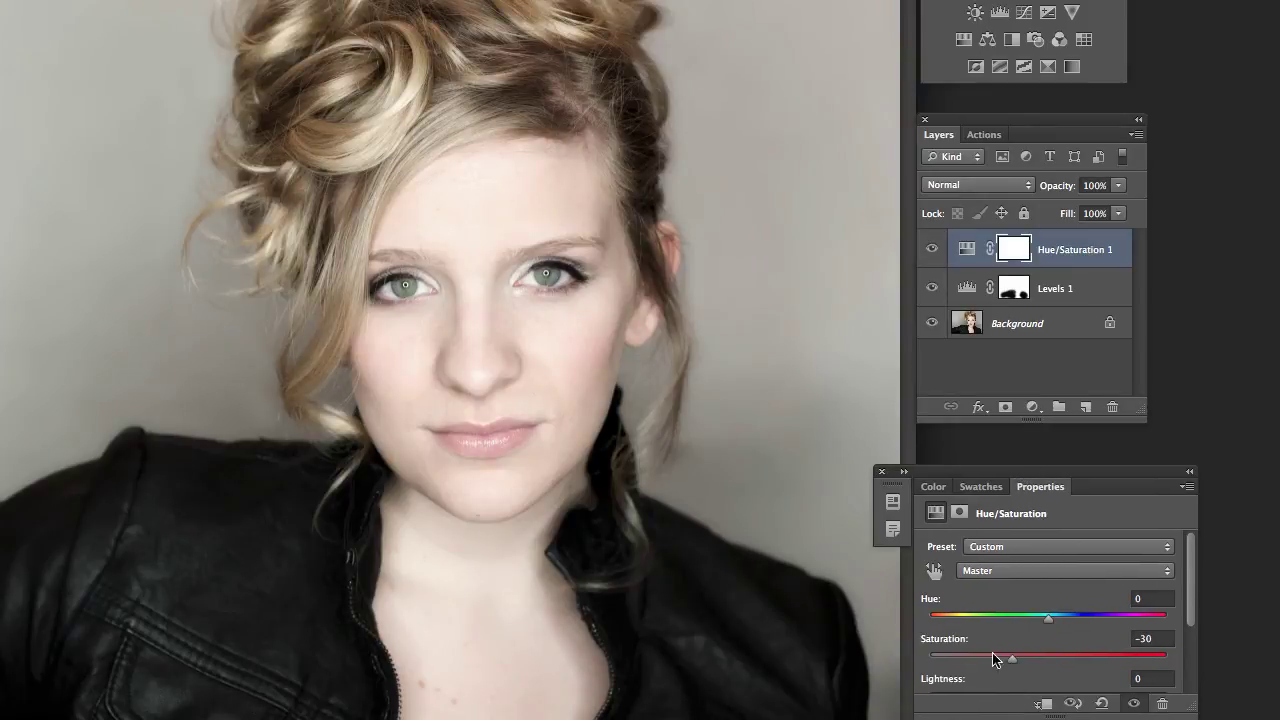
mouse_move(1020, 114)
left_mouse_down()
mouse_move(952, 428)
mouse_move(966, 437)
mouse_move(1031, 120)
left_mouse_up()
left_click_drag(953, 476, 958, 478)
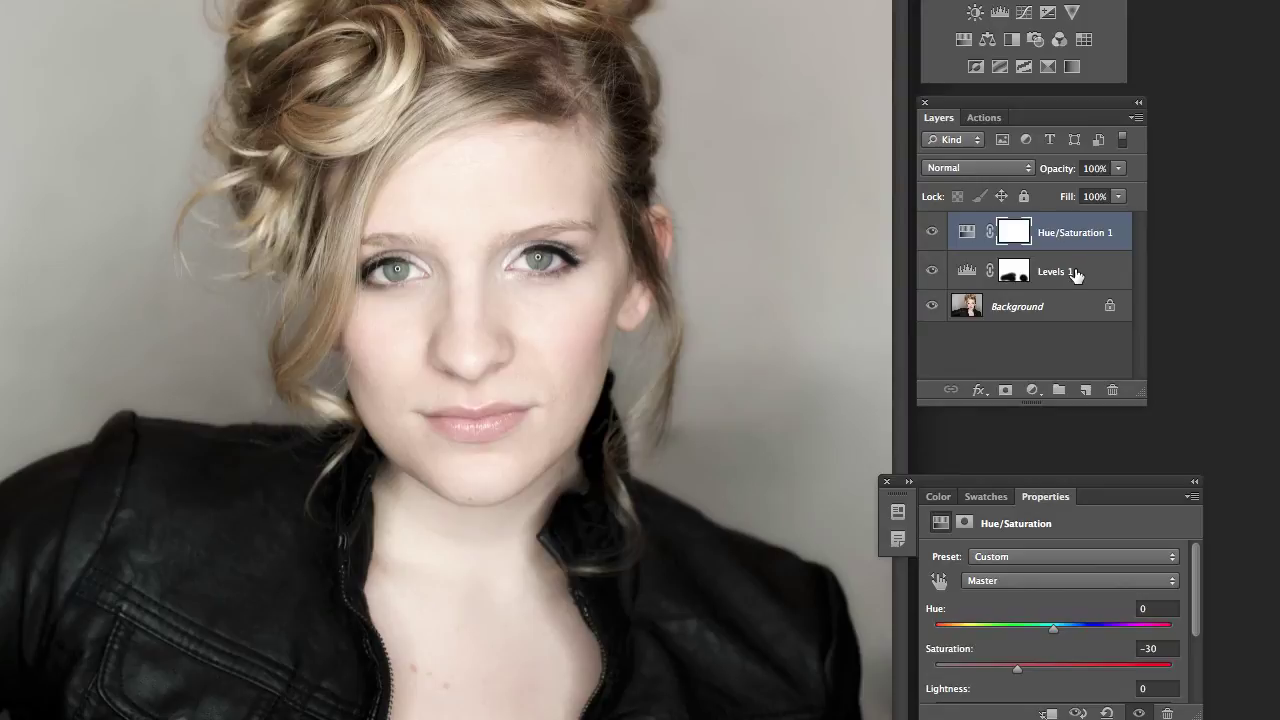
Step: Lift the Levels 1 midtones and ease Hue/Saturation 1 saturation to -26
left_click(966, 270)
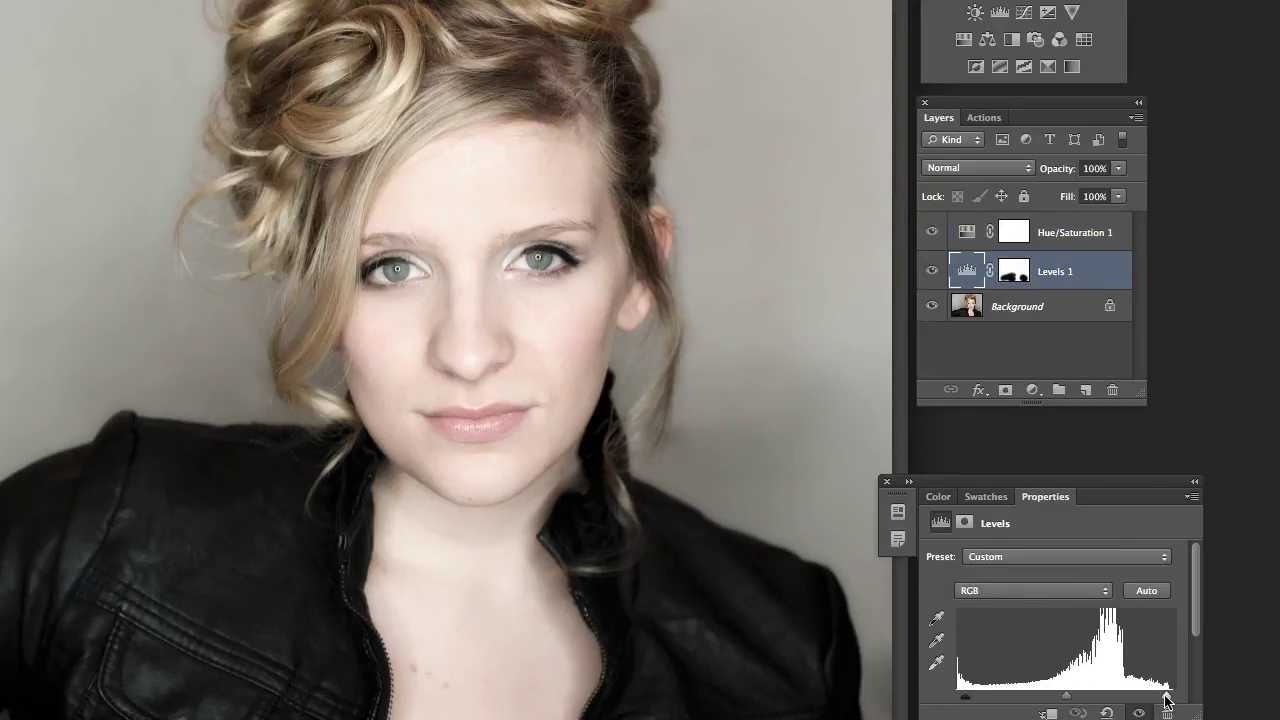
left_click_drag(1168, 700, 1174, 698)
mouse_move(1072, 700)
left_mouse_down()
mouse_move(1108, 702)
mouse_move(1023, 702)
mouse_move(1054, 702)
left_mouse_up()
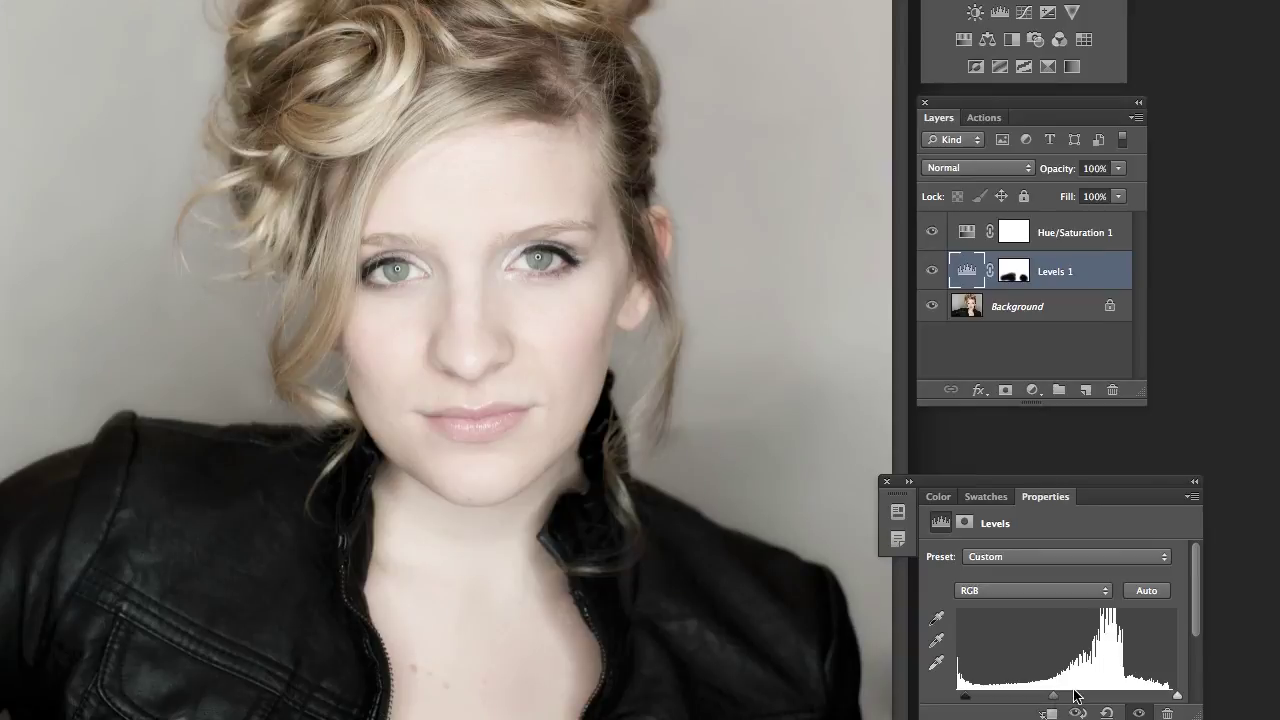
left_click_drag(1048, 482, 1052, 477)
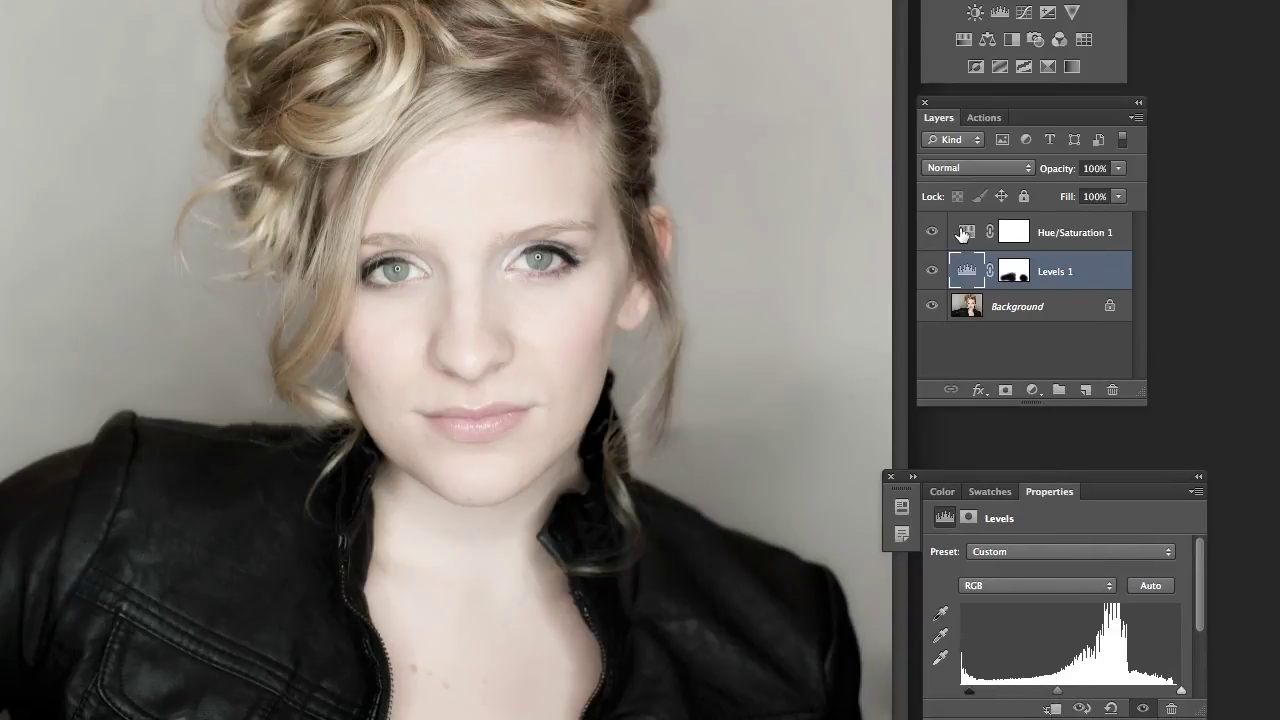
left_click(966, 231)
left_click_drag(1023, 665, 1023, 664)
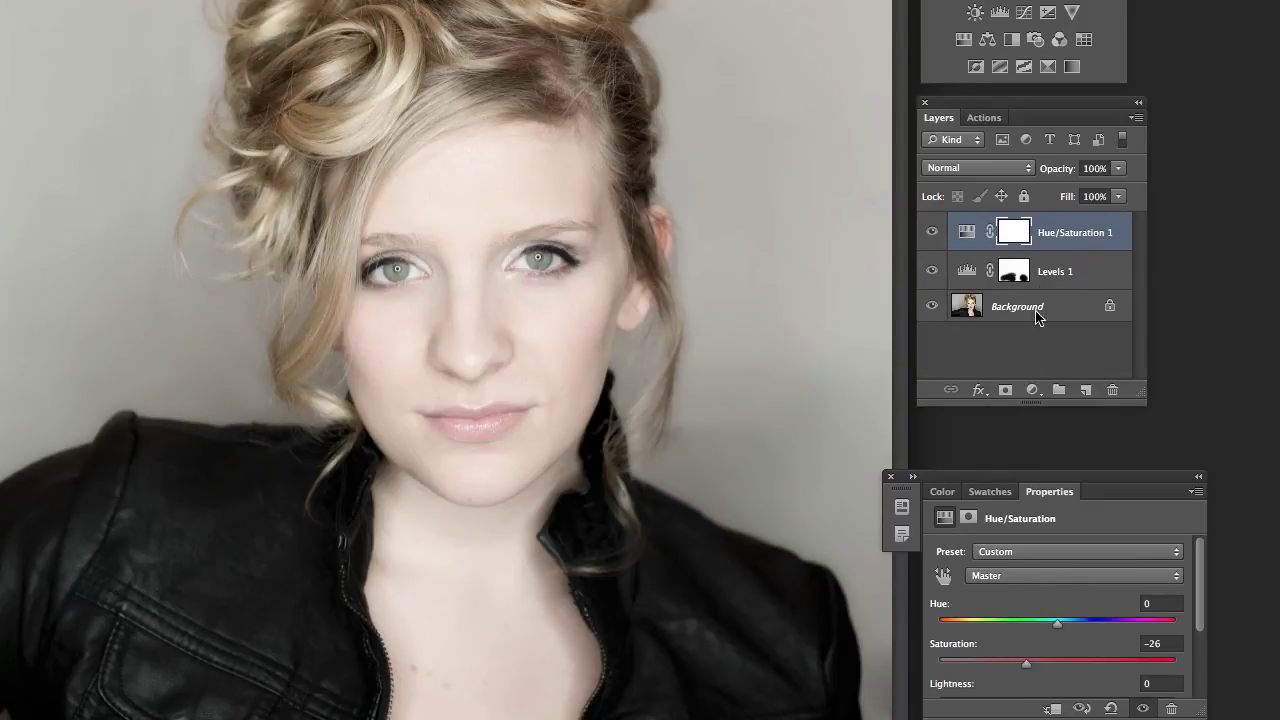
left_click(1034, 392)
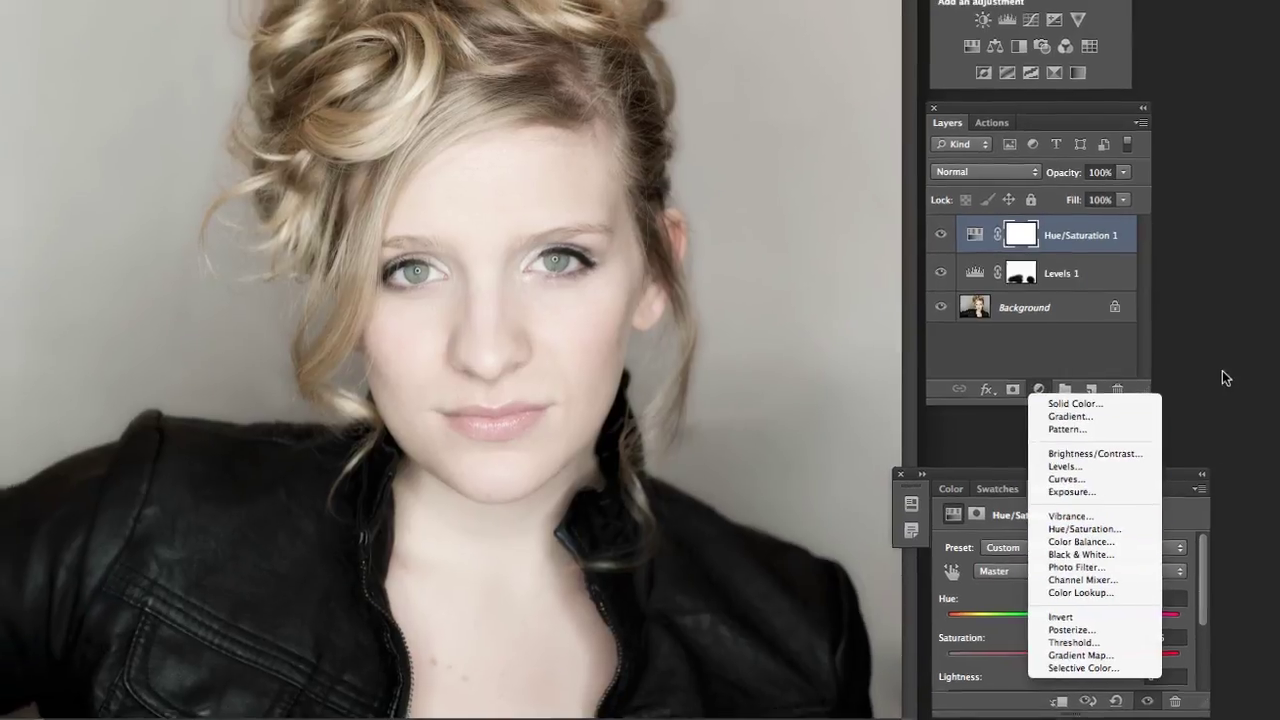
left_click(1222, 370)
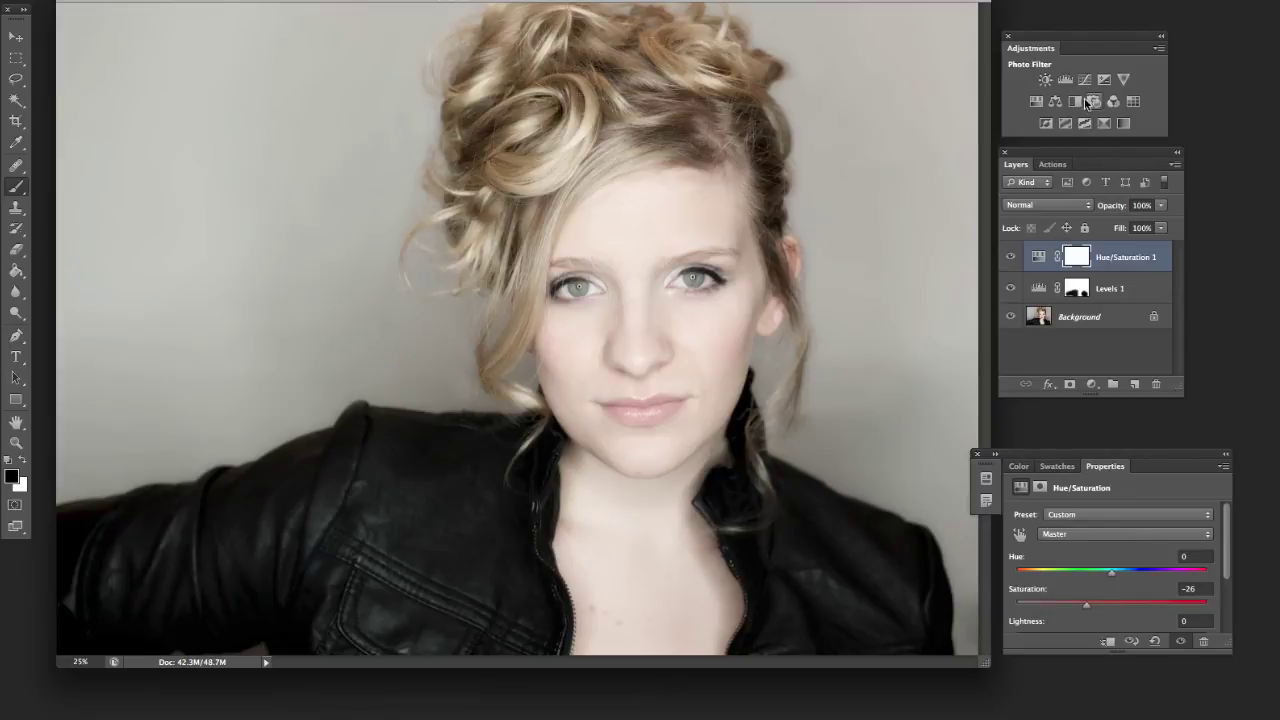